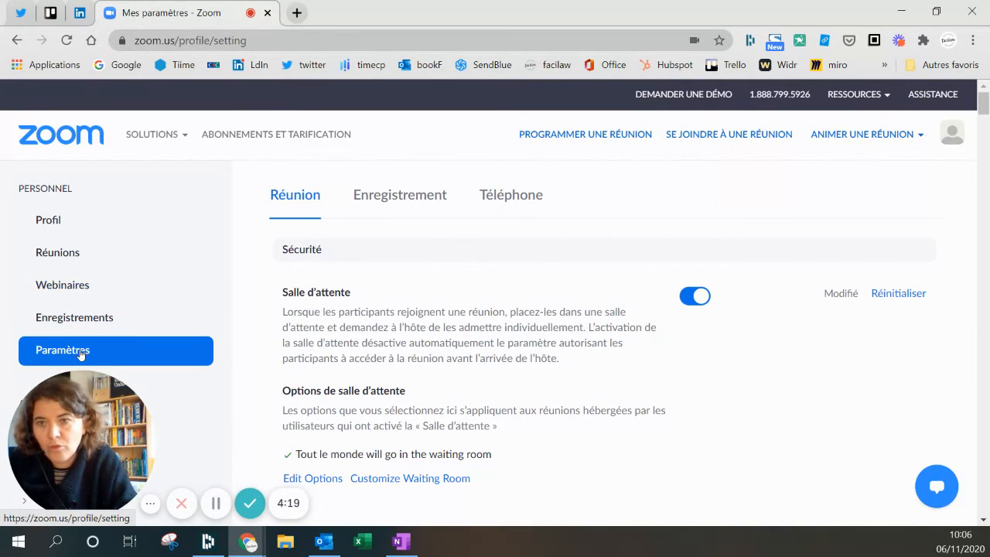
- Scroll the meeting settings to Sondage and confirm polling is enabled
scroll(545, 359, "down", 7)
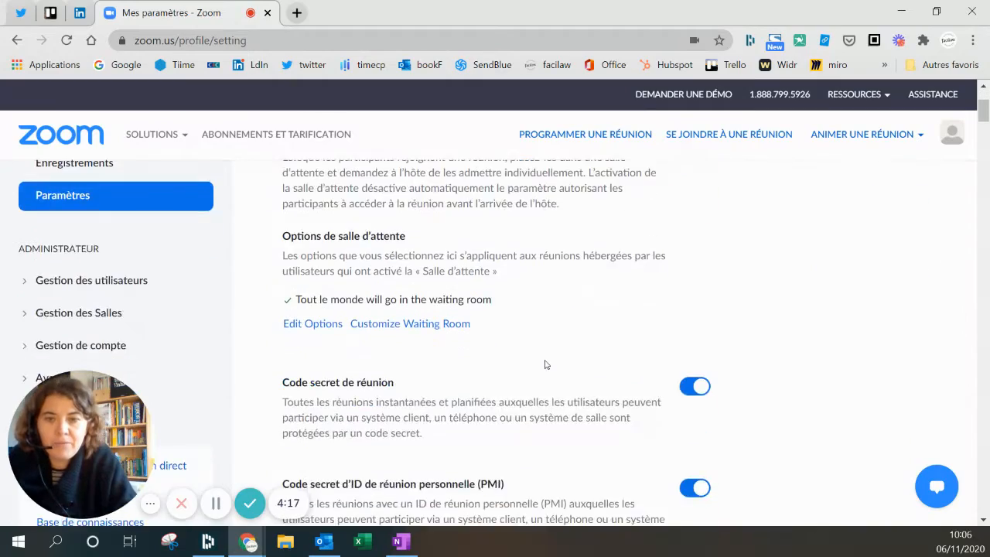
scroll(562, 360, "down", 8)
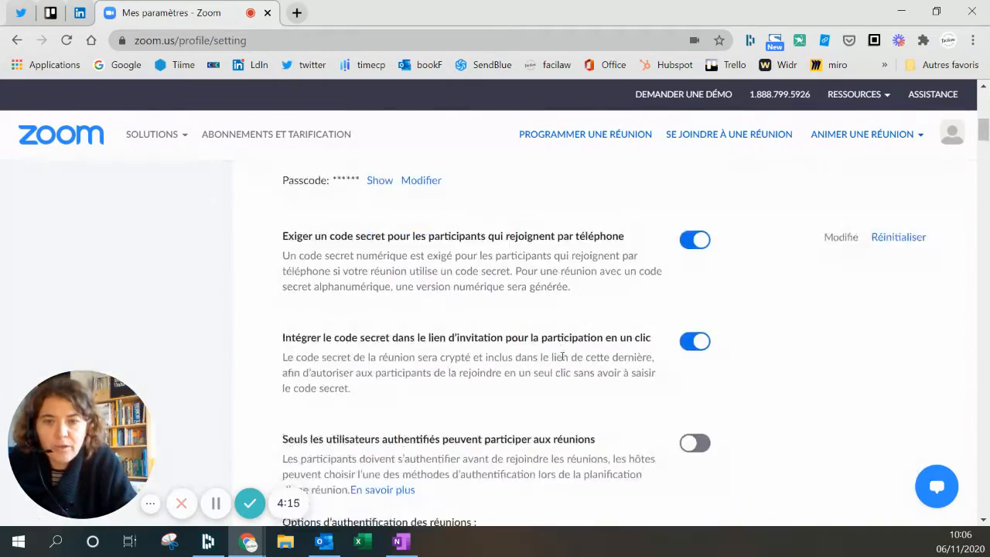
scroll(563, 360, "down", 7)
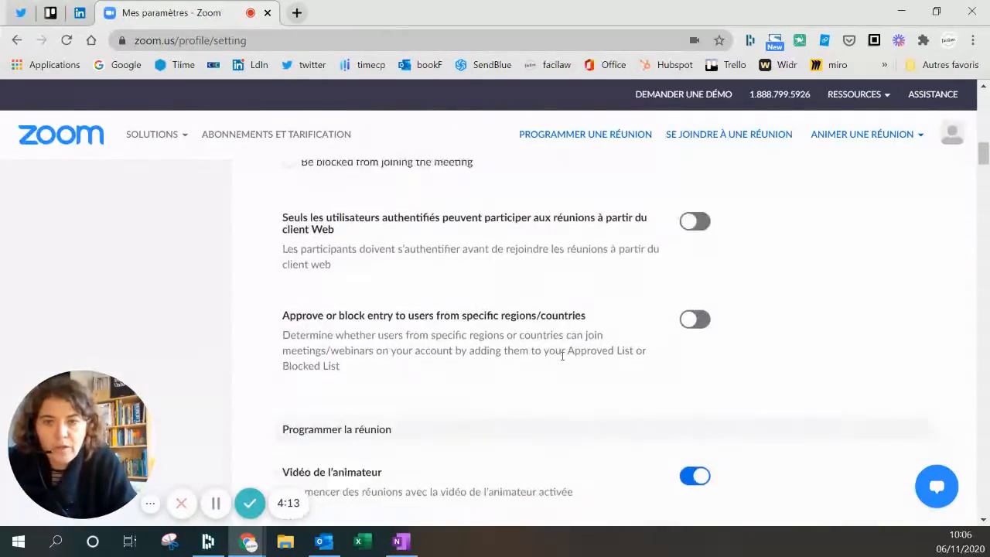
scroll(562, 357, "down", 8)
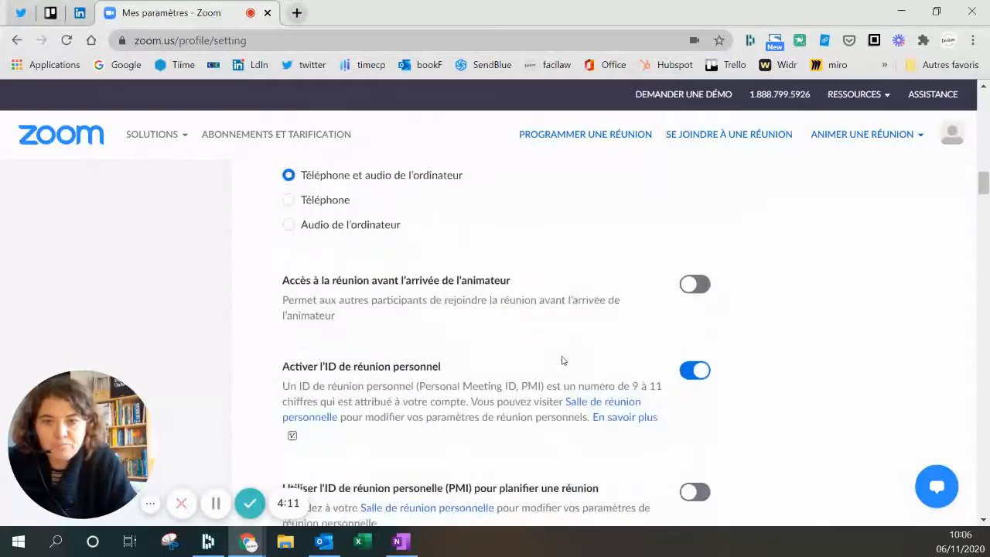
scroll(562, 360, "down", 8)
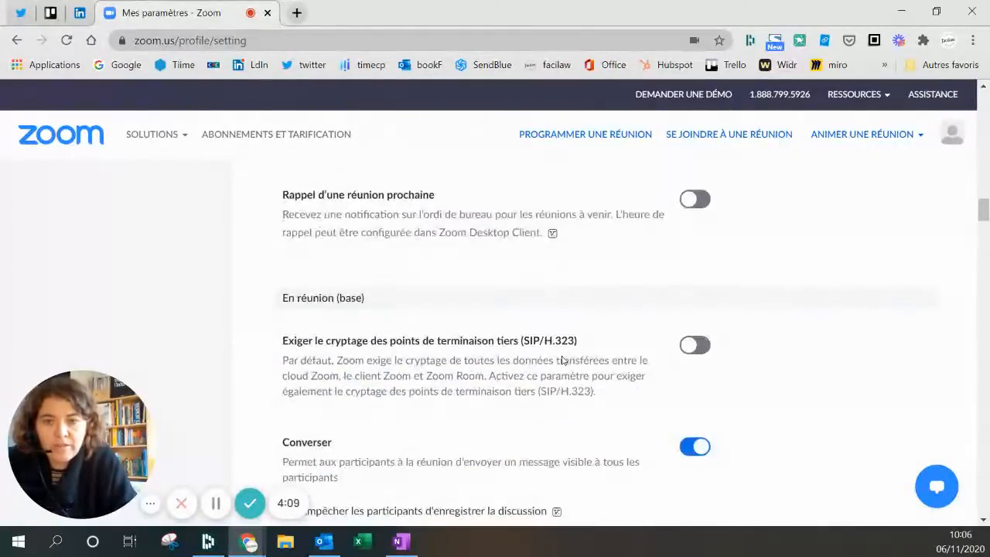
scroll(562, 360, "down", 8)
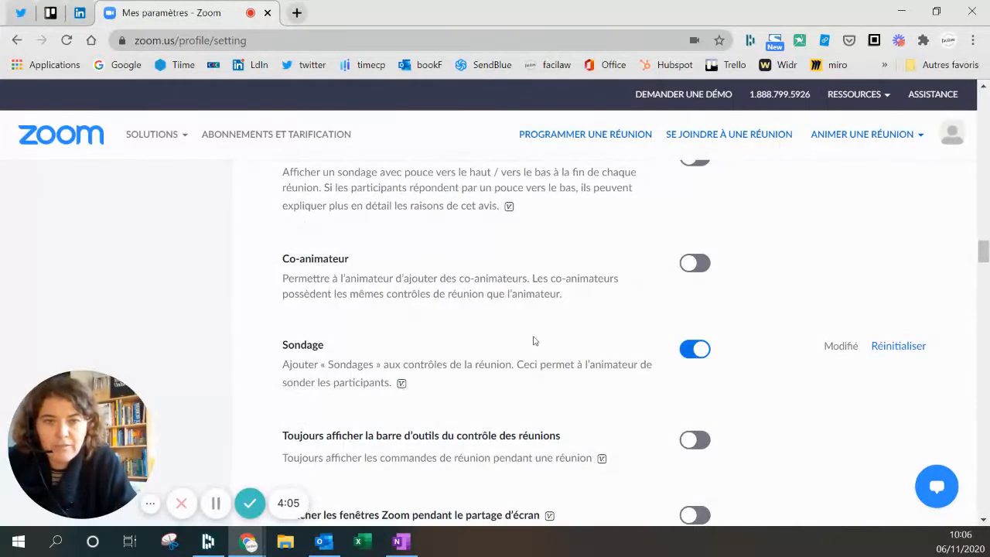
left_click_drag(389, 365, 490, 364)
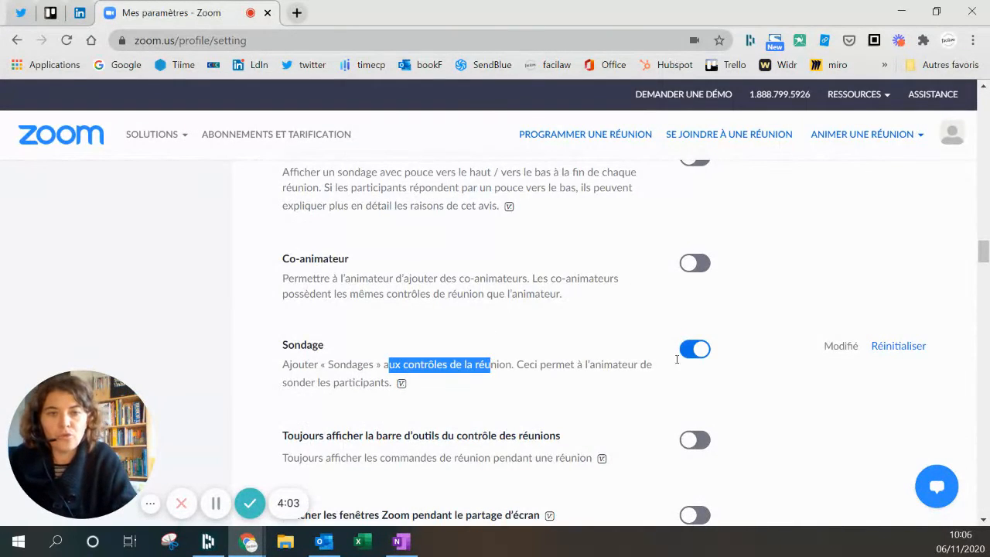
- Open the Programmer une réunion form for a new meeting
scroll(615, 316, "up", 2)
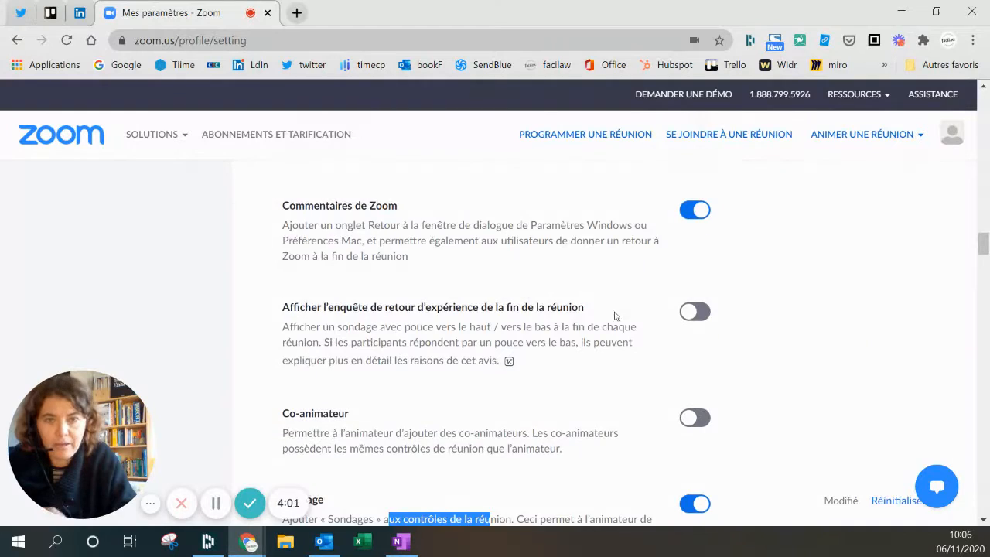
scroll(615, 316, "up", 4)
left_click(599, 138)
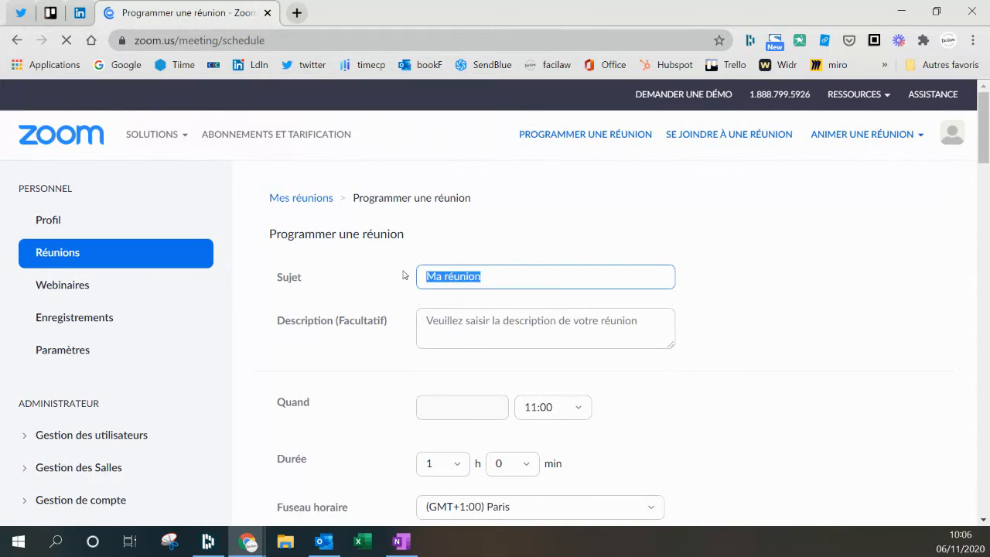
- Replace the default subject Ma réunion with 'test'
type("test")
left_click_drag(515, 276, 443, 279)
key("BackSpace")
- Save the meeting and scroll its details page down to the empty poll section
scroll(545, 294, "down", 3)
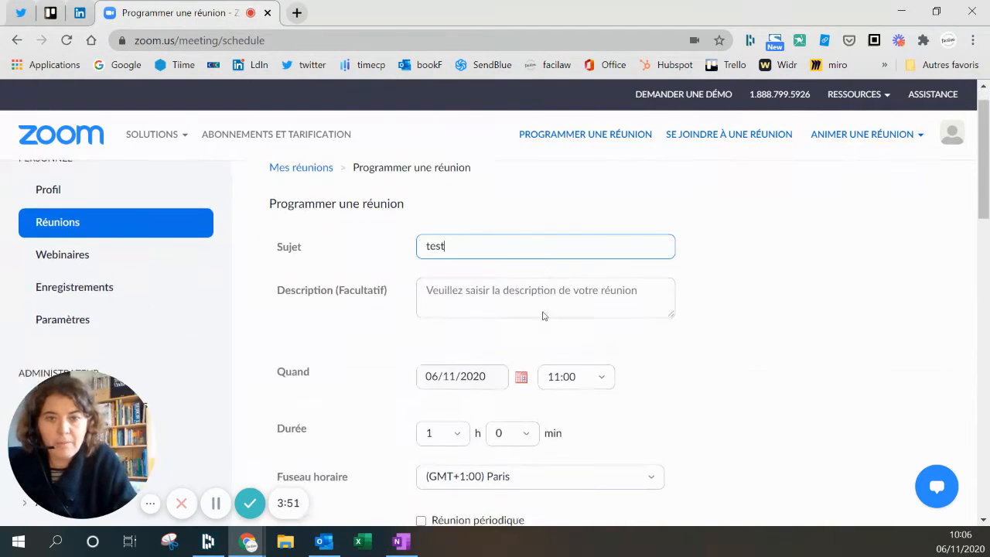
scroll(542, 343, "down", 3)
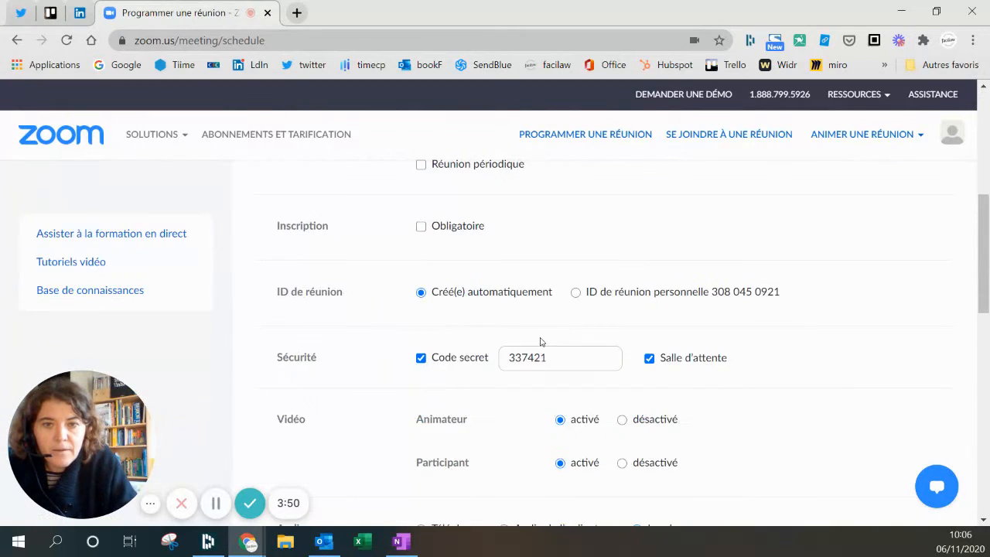
scroll(540, 342, "down", 7)
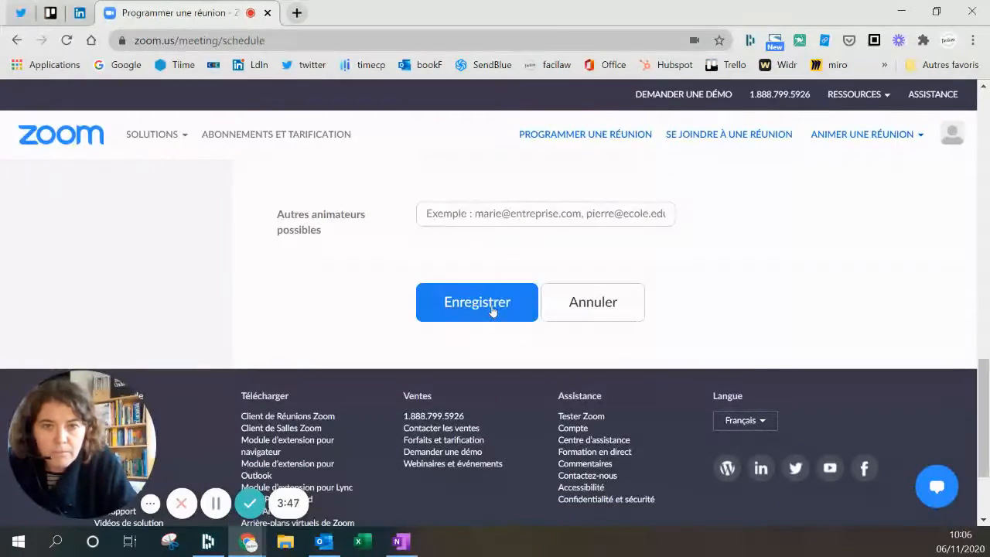
left_click(478, 302)
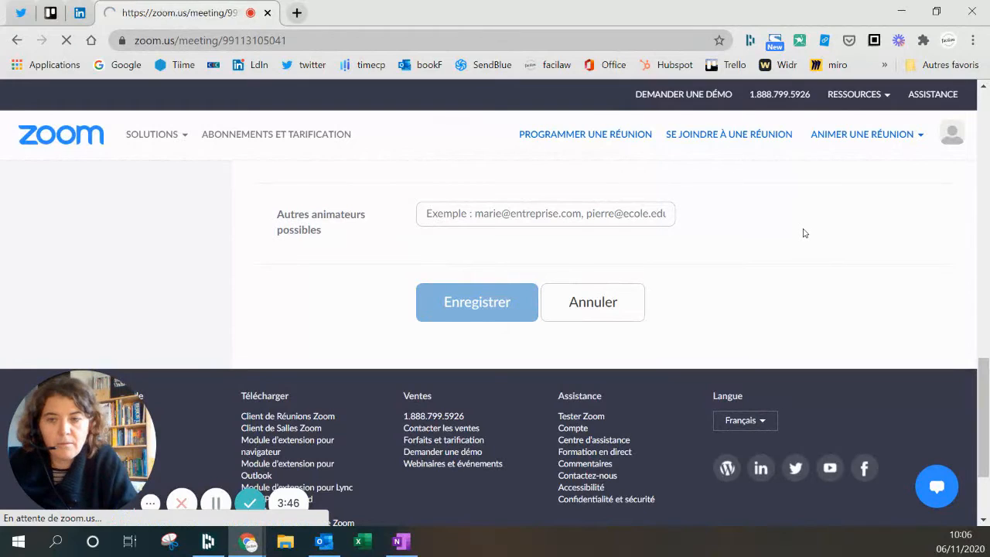
scroll(615, 299, "down", 6)
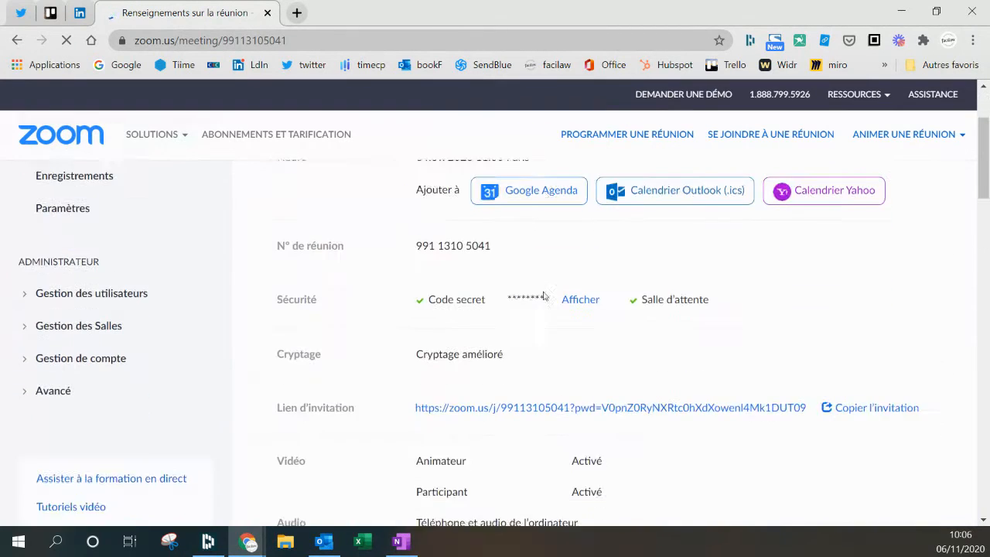
scroll(541, 298, "down", 2)
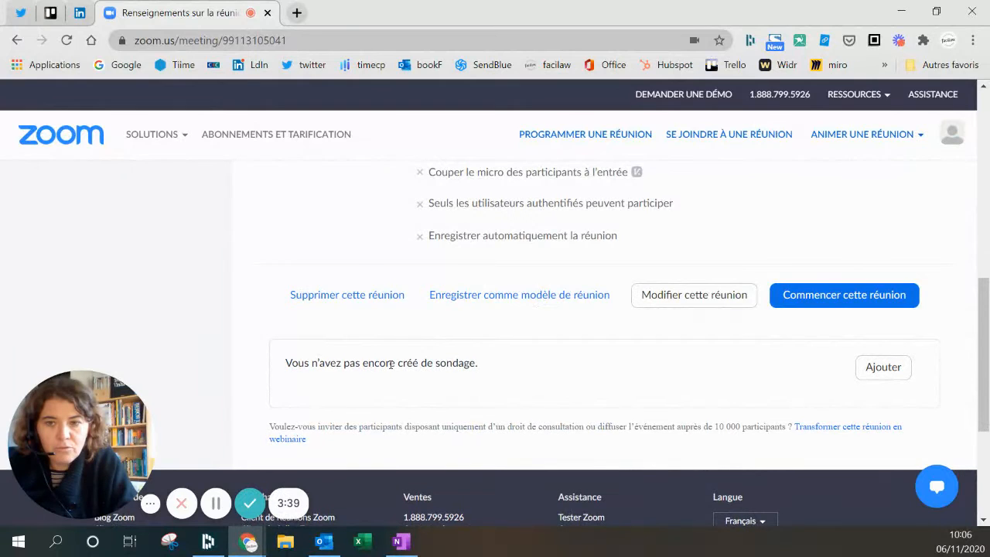
- Add an anonymous poll titled test asking 'Que pensez vous de cette option sondage ?'
left_click(883, 369)
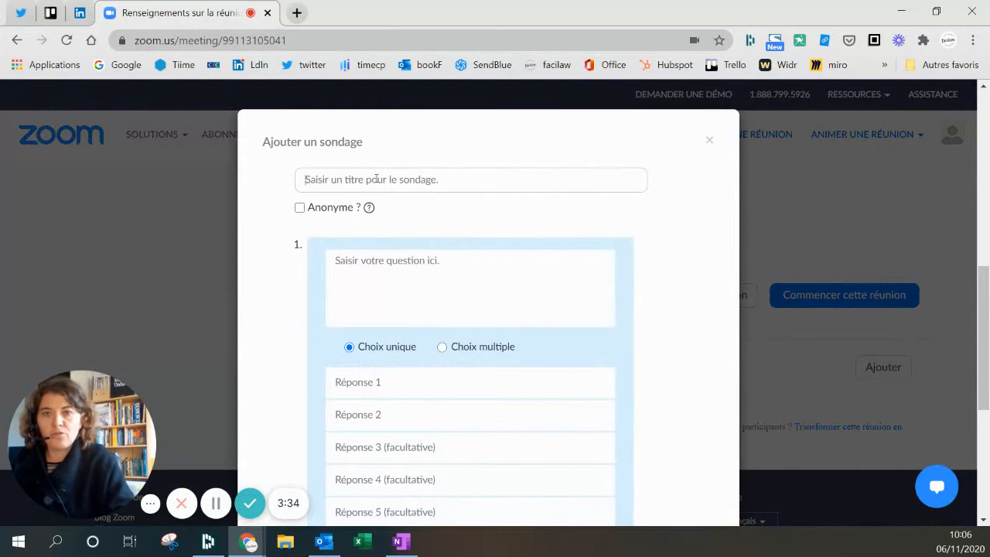
left_click(374, 179)
type("test")
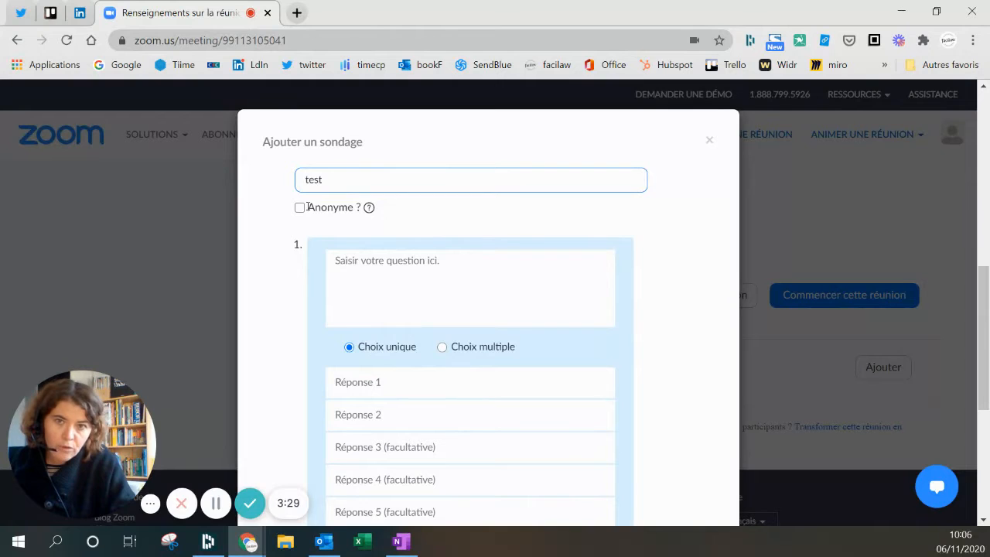
left_click(299, 209)
left_click(362, 263)
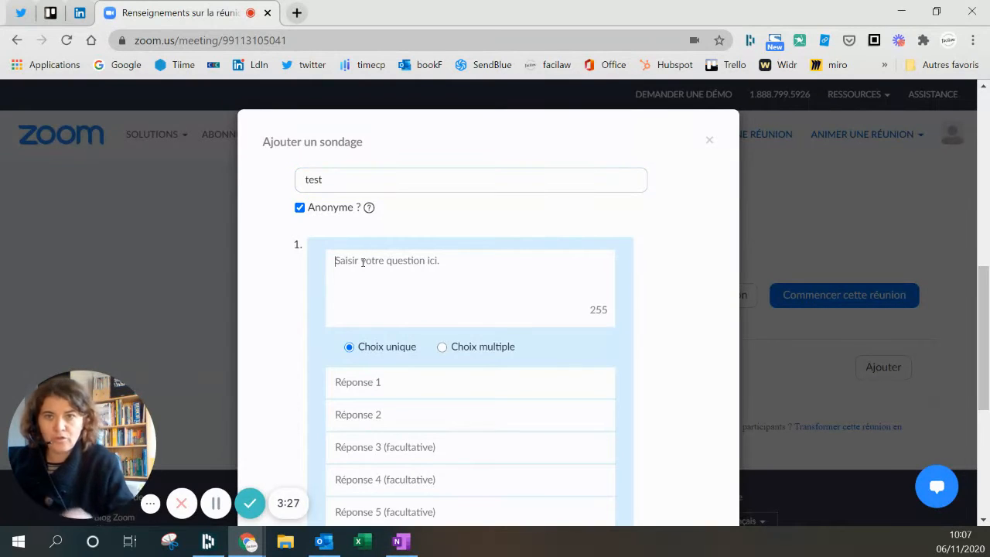
type("Que pensez ")
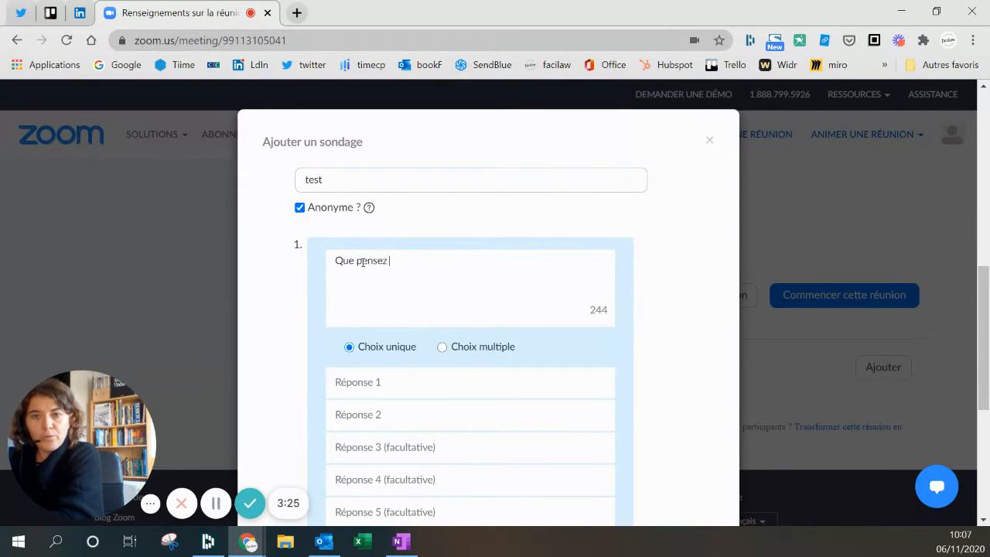
type("vous de cette o")
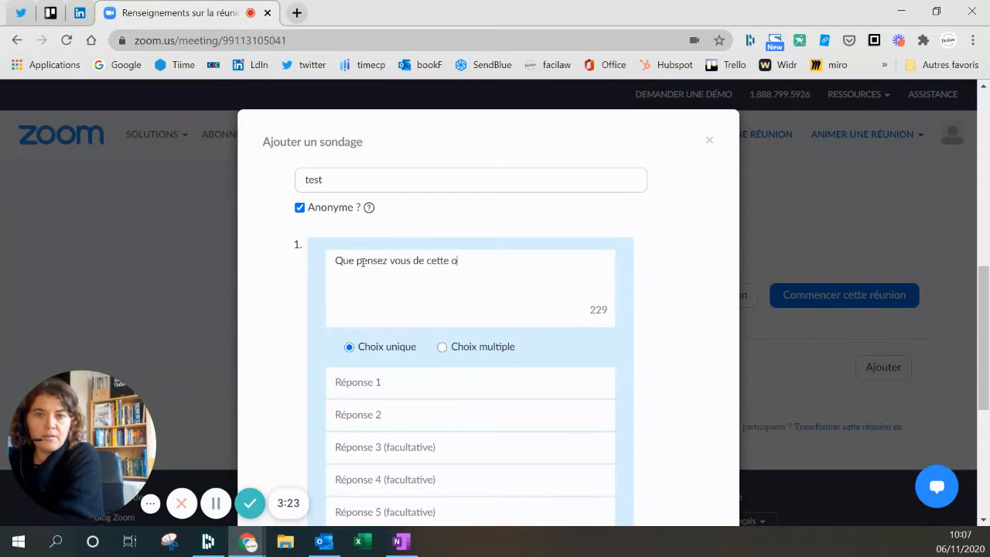
type("ption sondage ?")
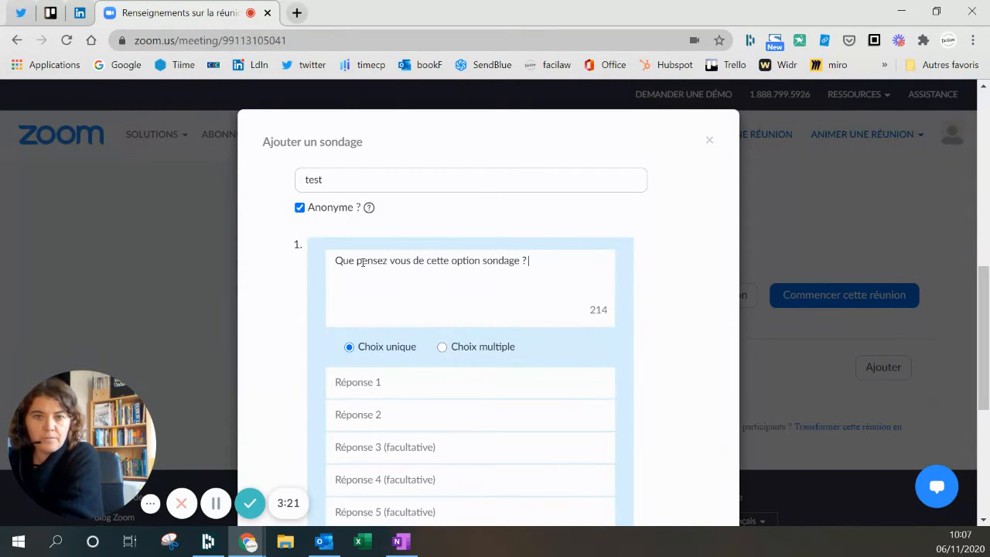
- Enter the answers C'est super, Bof and Je ne vois pas l'intérêt, then save the poll
left_click(369, 381)
type("C'est super")
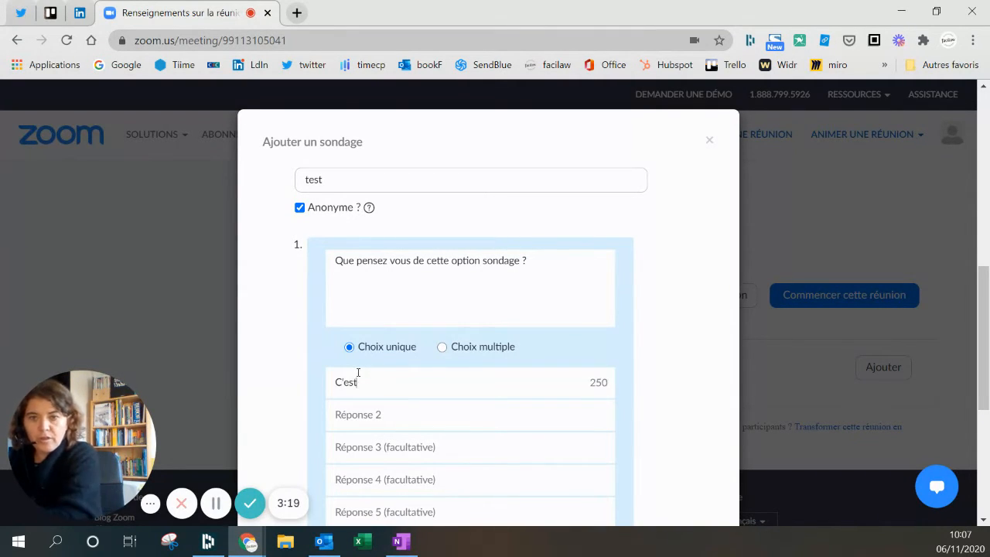
key("Tab")
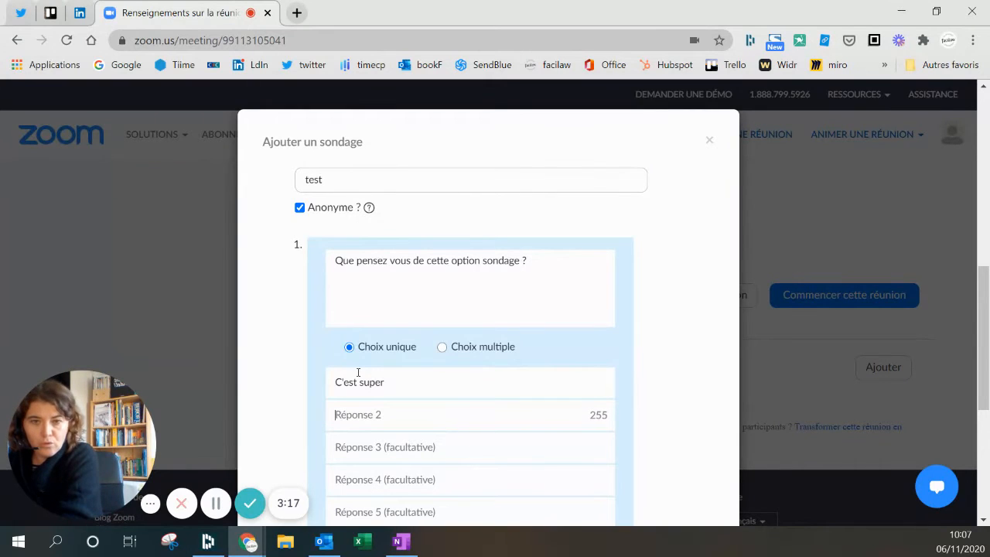
type("Bof")
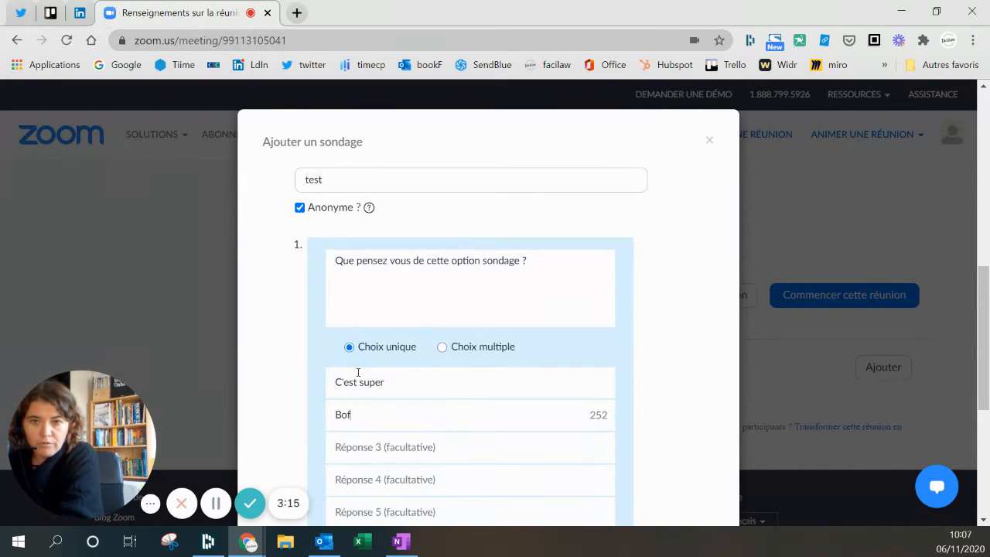
key("Tab")
type("Je ")
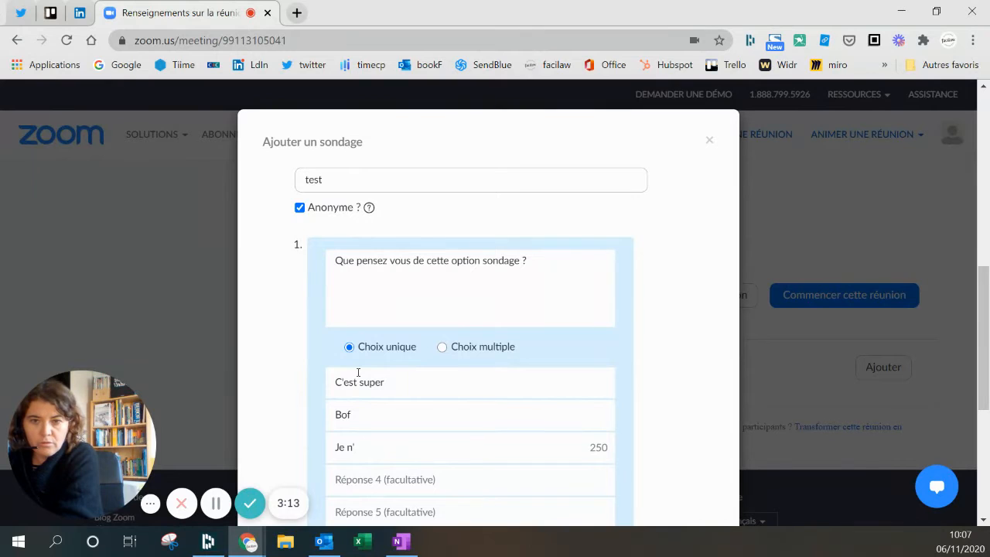
type("ne vois pas l'in")
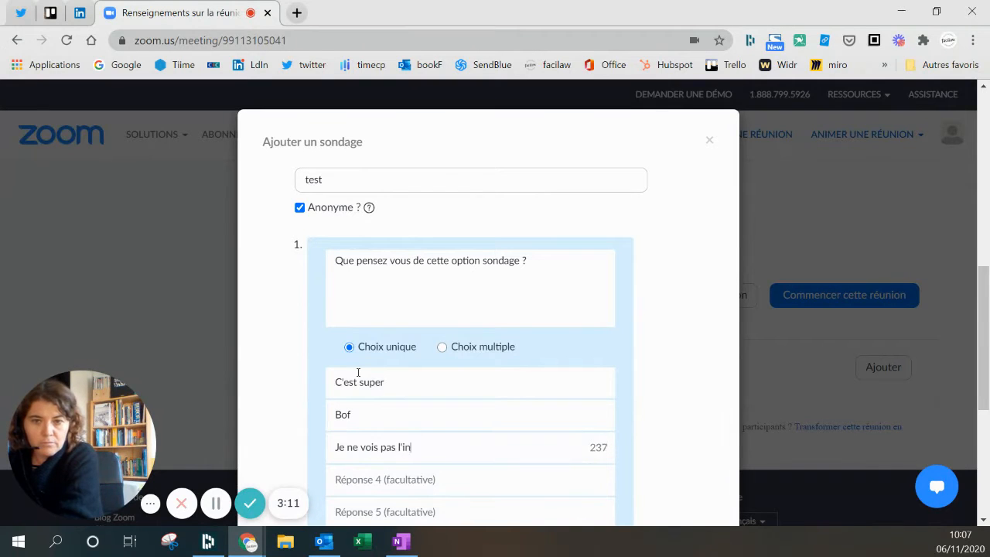
type("térêt")
scroll(441, 392, "down", 4)
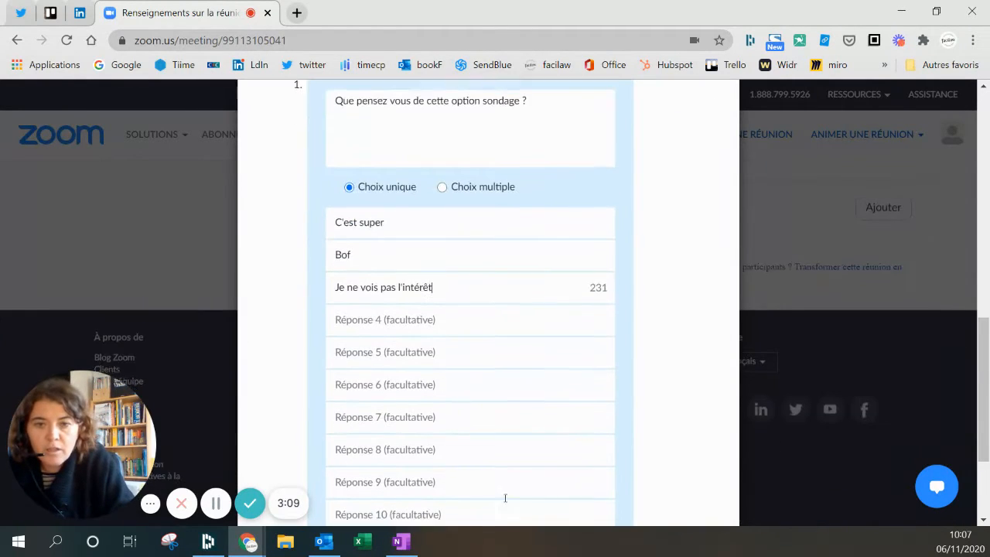
left_click(595, 495)
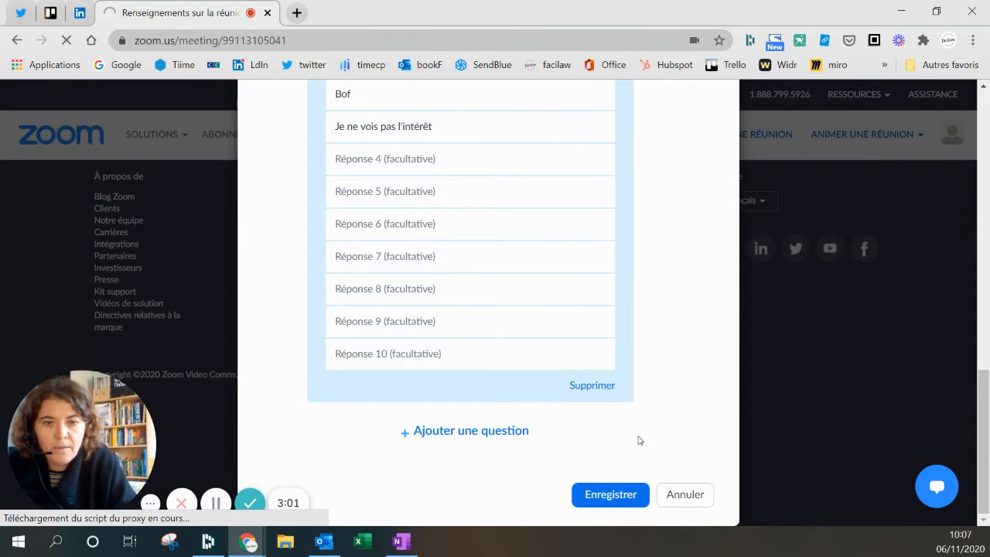
left_click(609, 494)
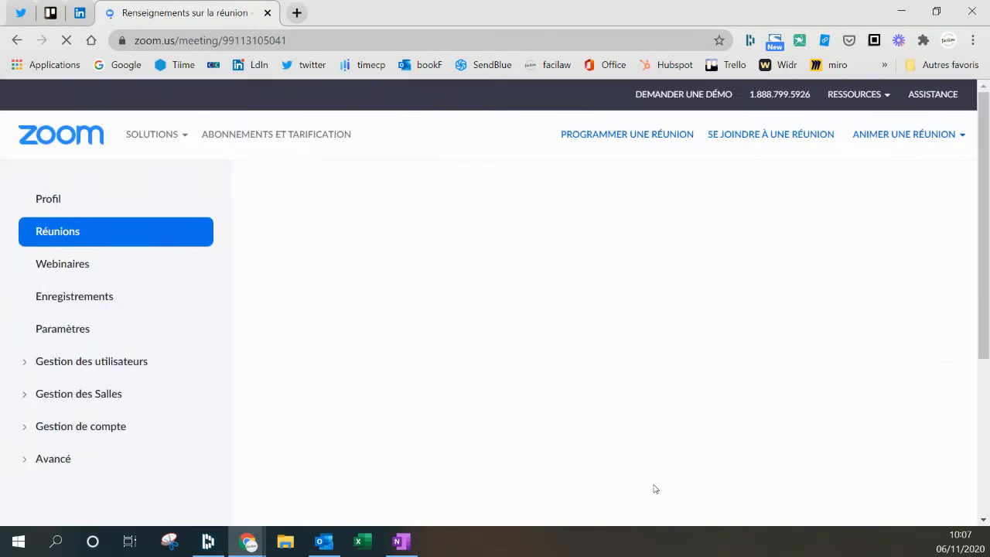
- Start the test meeting, let the browser open Zoom Meetings, and maximize the meeting window
scroll(499, 286, "up", 4)
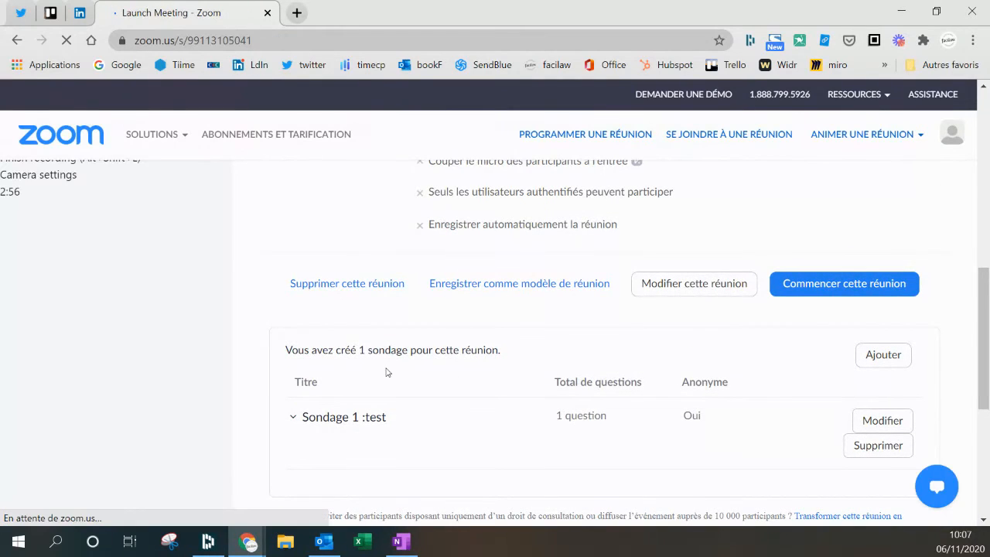
left_click(592, 175)
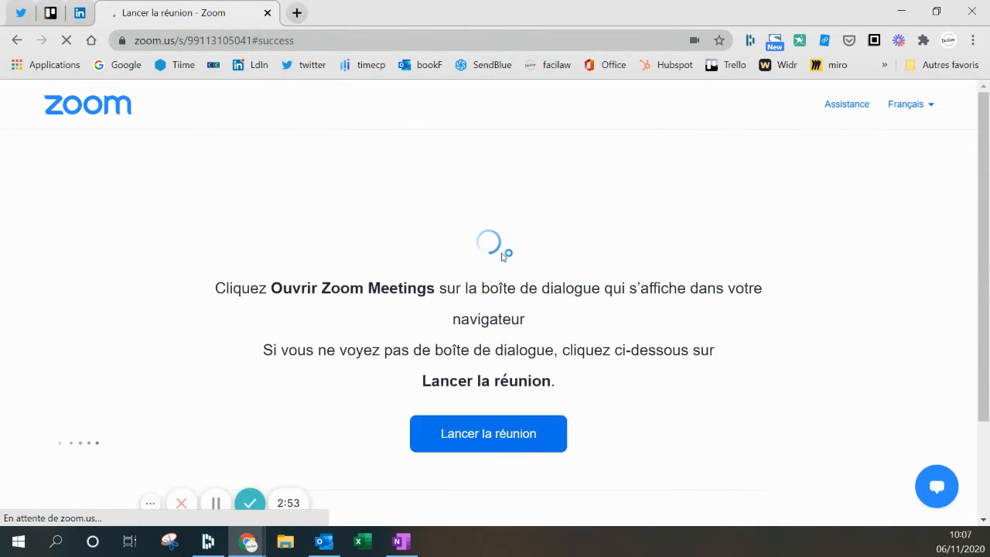
left_click(456, 445)
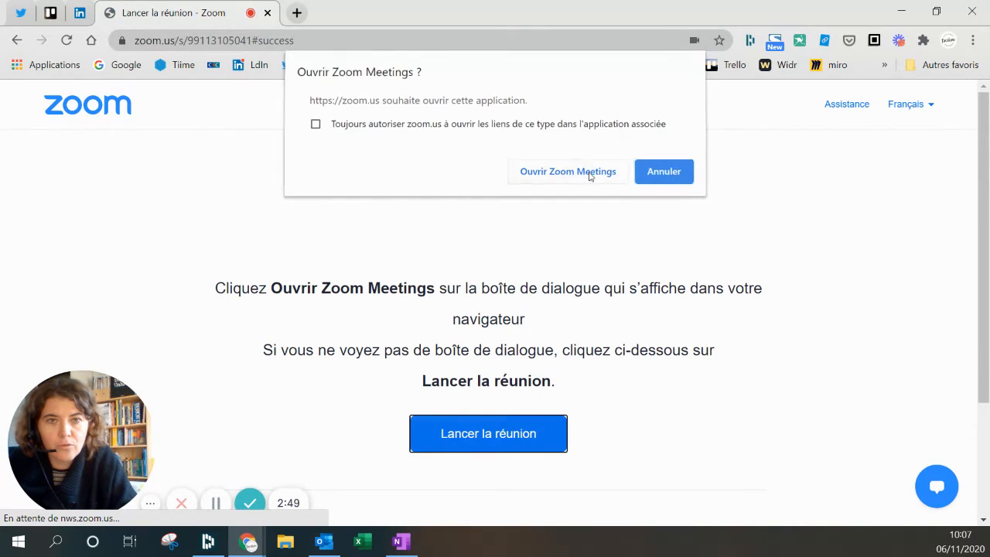
left_click(587, 174)
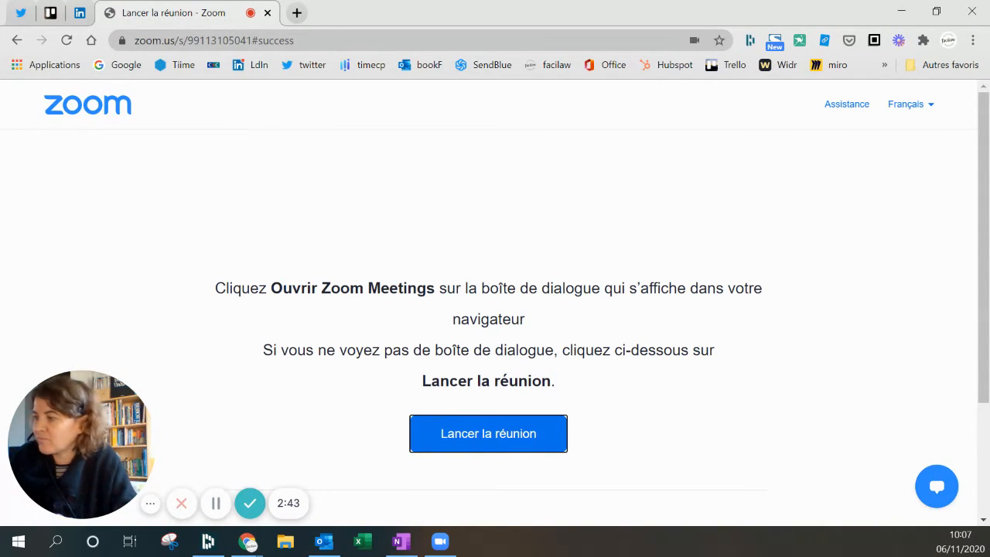
left_click(446, 540)
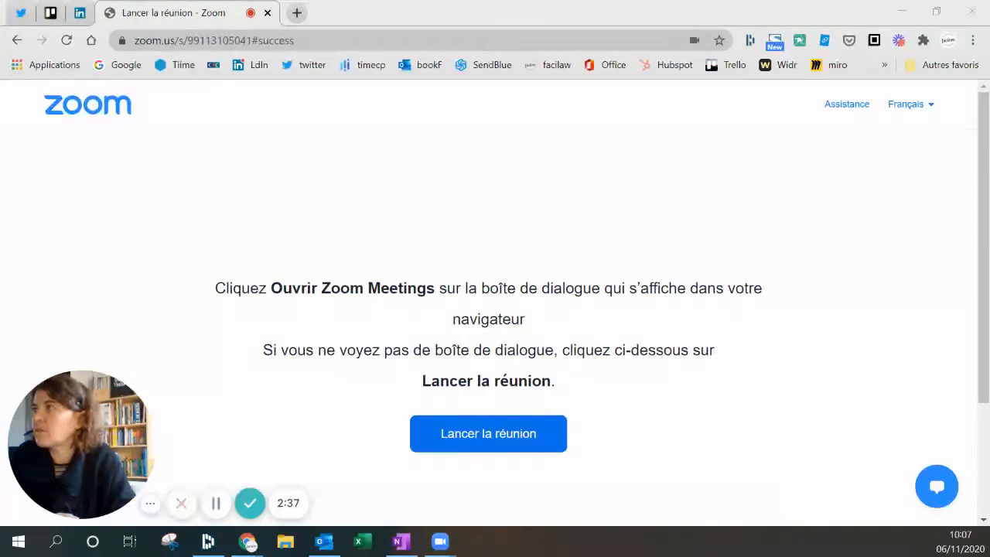
left_click_drag(2, 196, 567, 2)
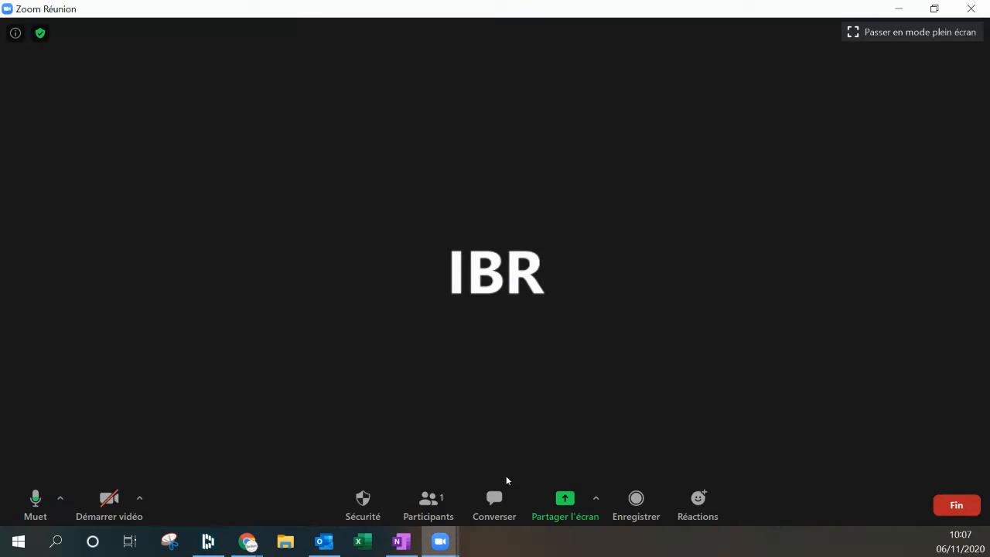
- Launch the test poll, end it with 0 votes, share the results, then minimize Zoom
left_click(464, 507)
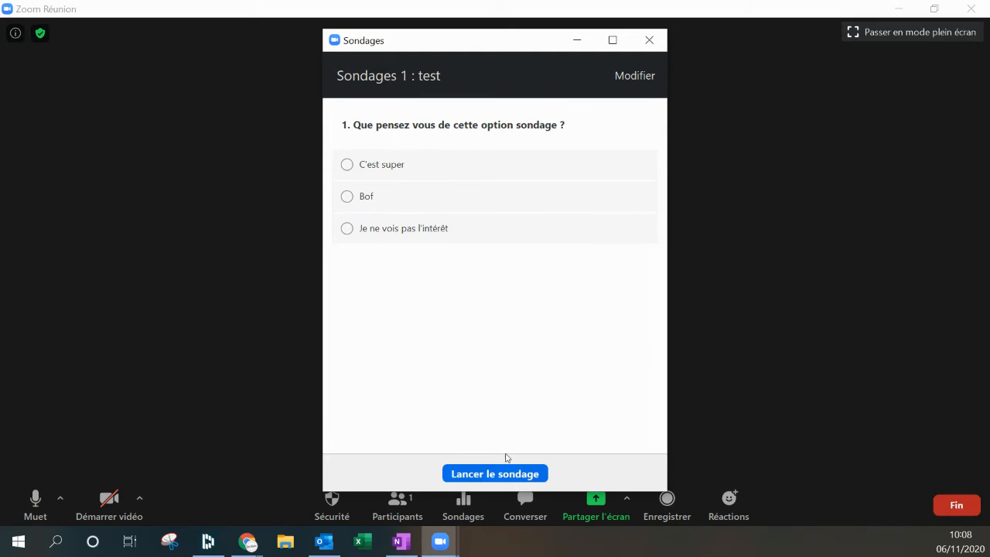
left_click(494, 473)
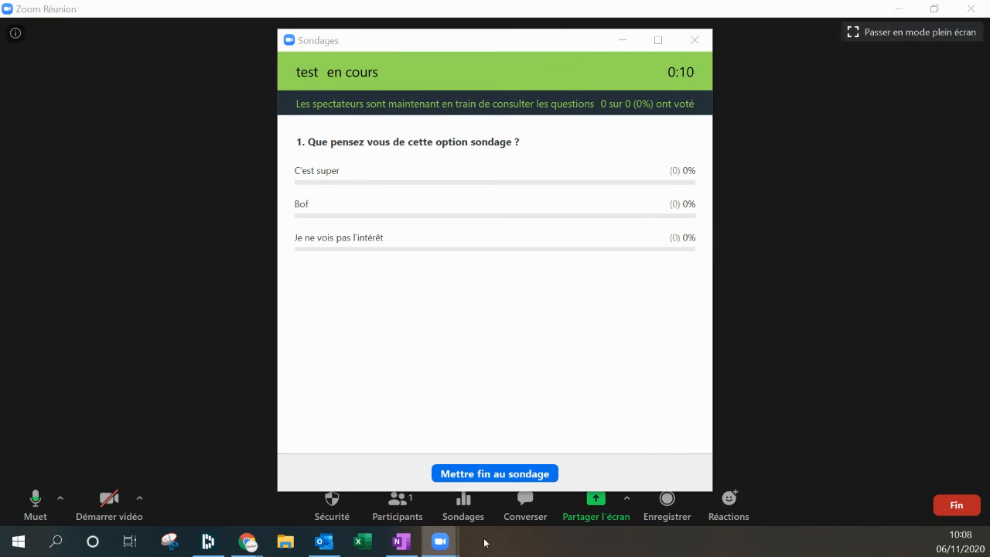
left_click(486, 474)
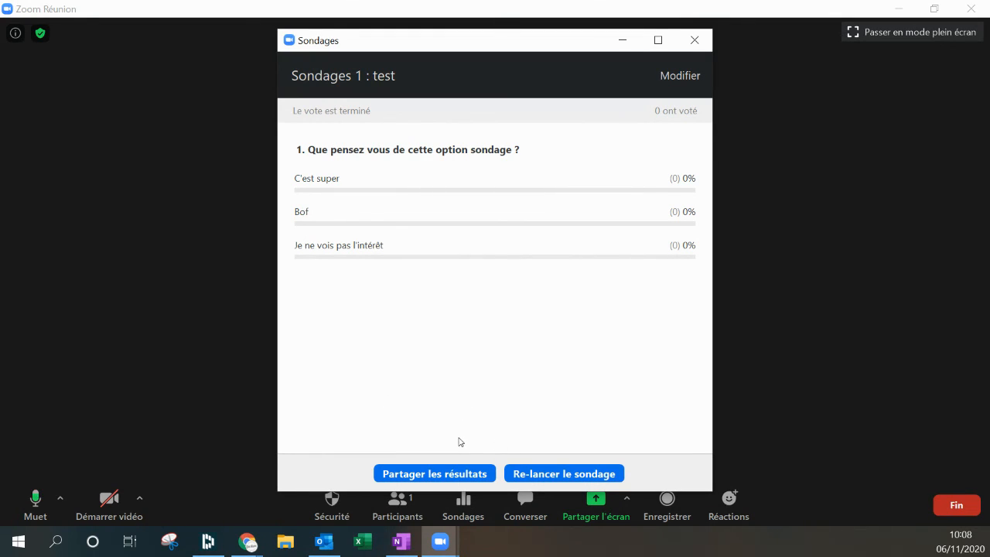
left_click(427, 474)
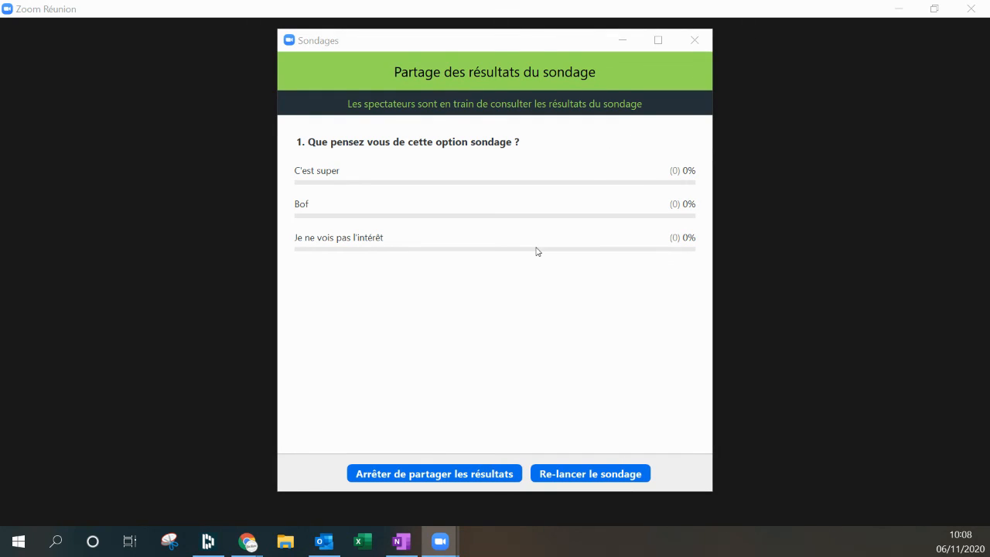
left_click(694, 40)
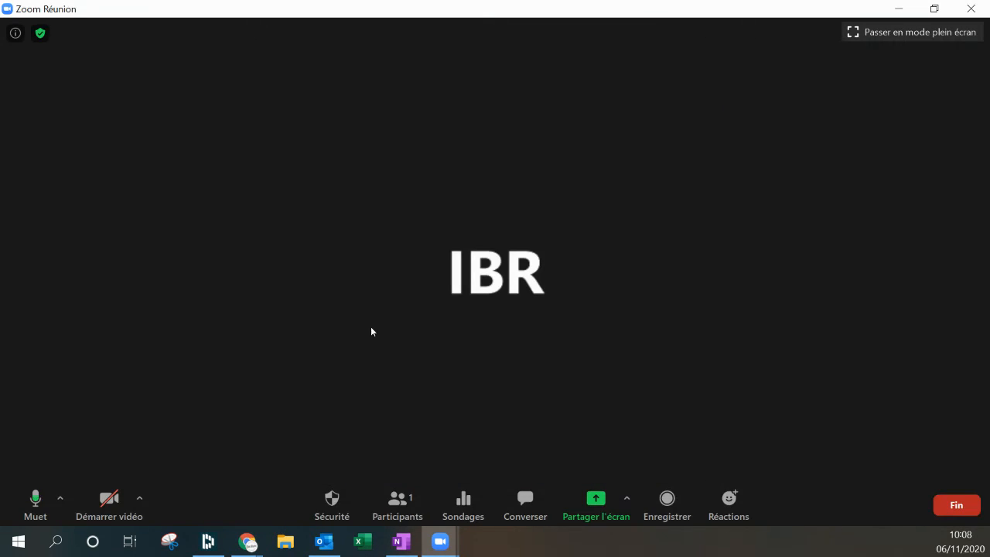
left_click(899, 9)
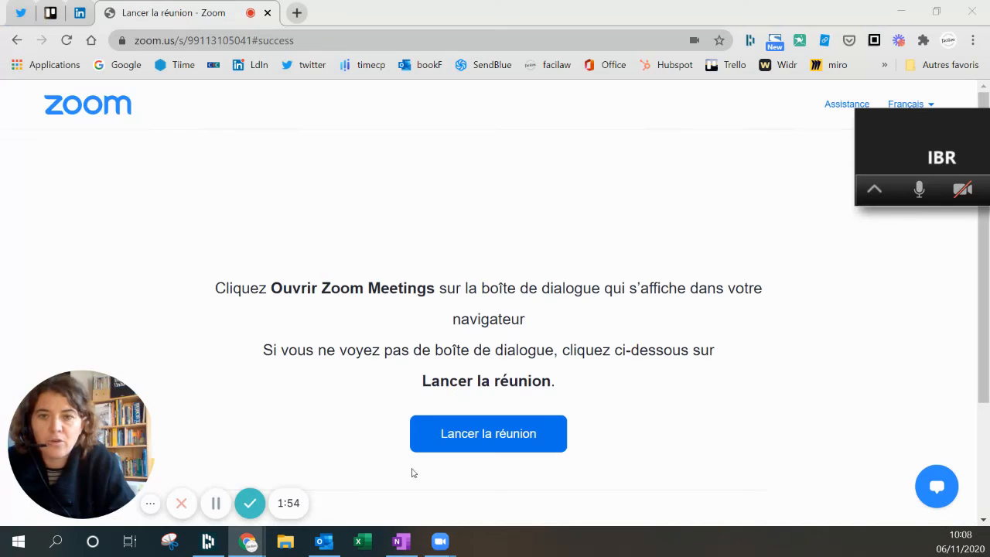